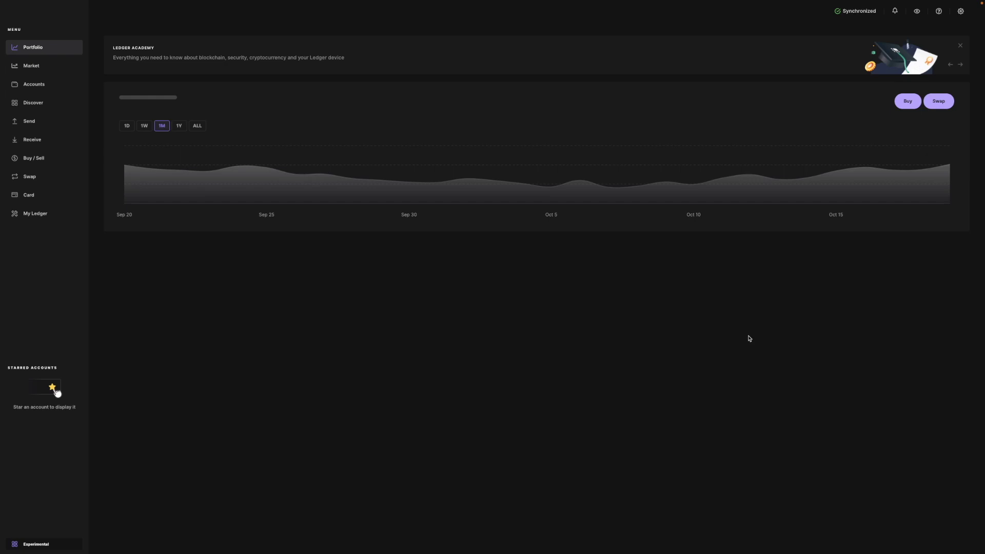
# Find Acala in Ledger Live's My Ledger app catalog and install it on the Nano X.
pyautogui.click(34, 214)
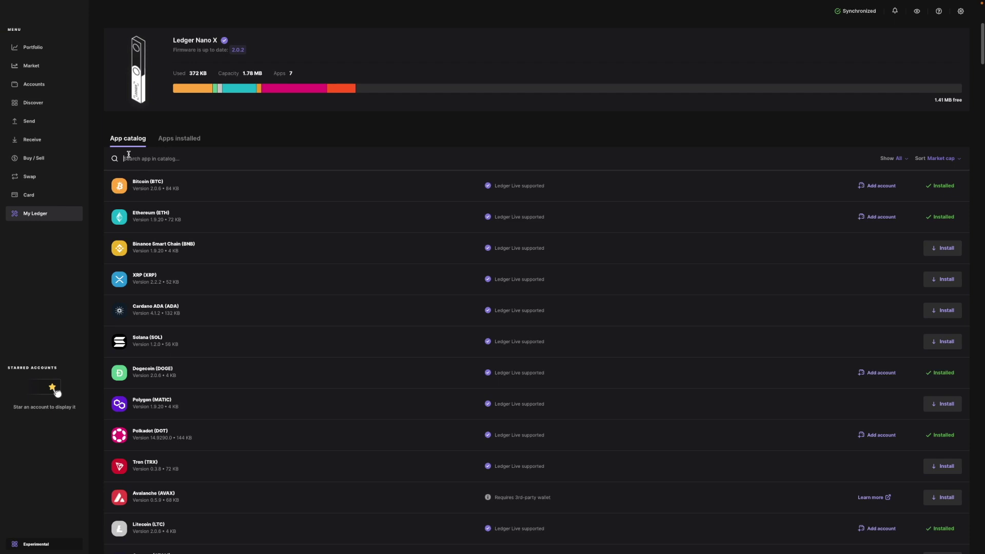
pyautogui.write('Acala')
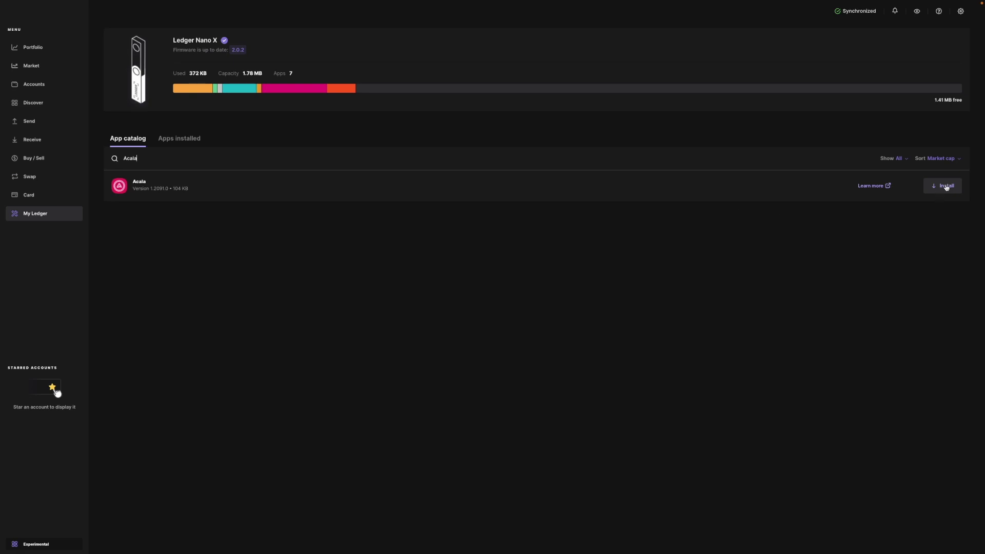
pyautogui.click(946, 187)
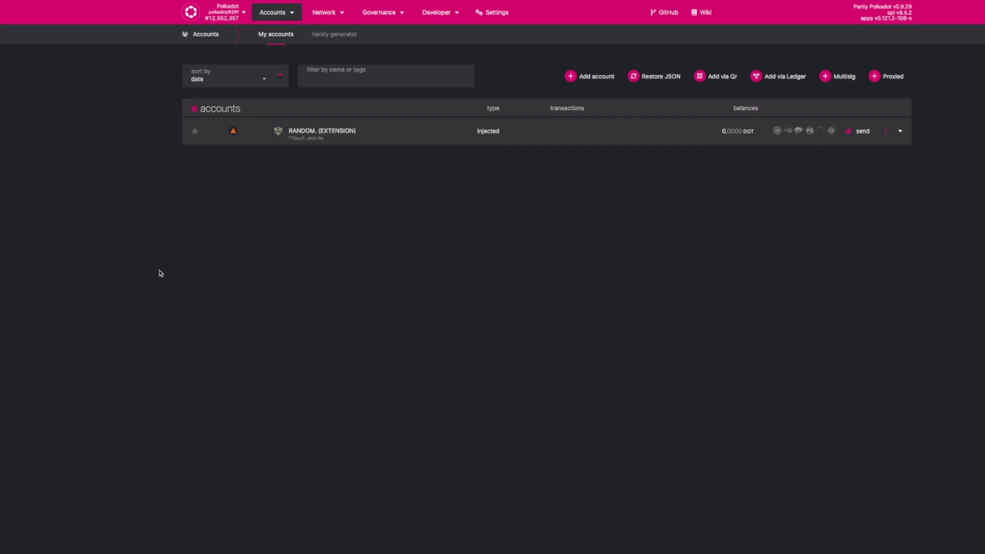
# Switch Polkadot.js Apps from Polkadot to the Acala network using the network selector.
pyautogui.press('Tab')
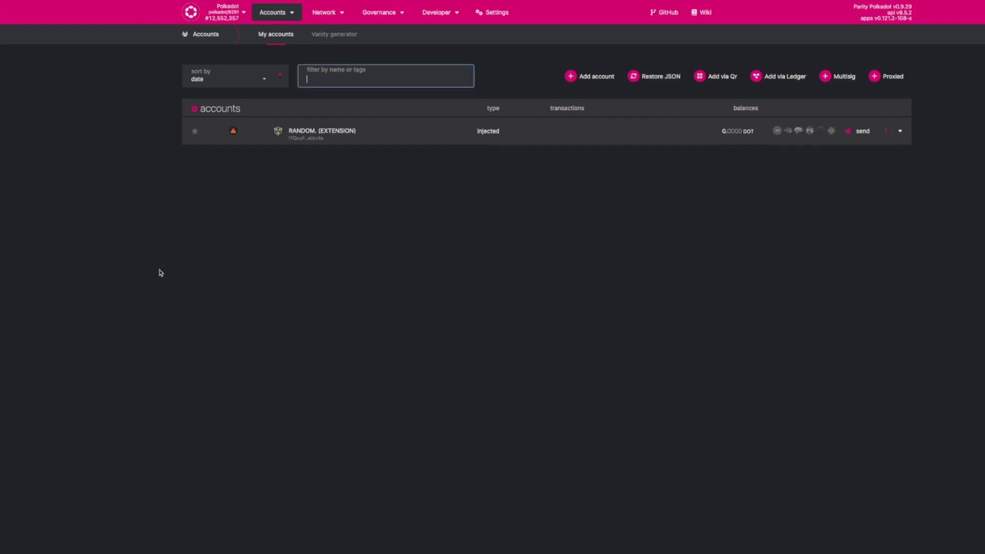
pyautogui.click(213, 19)
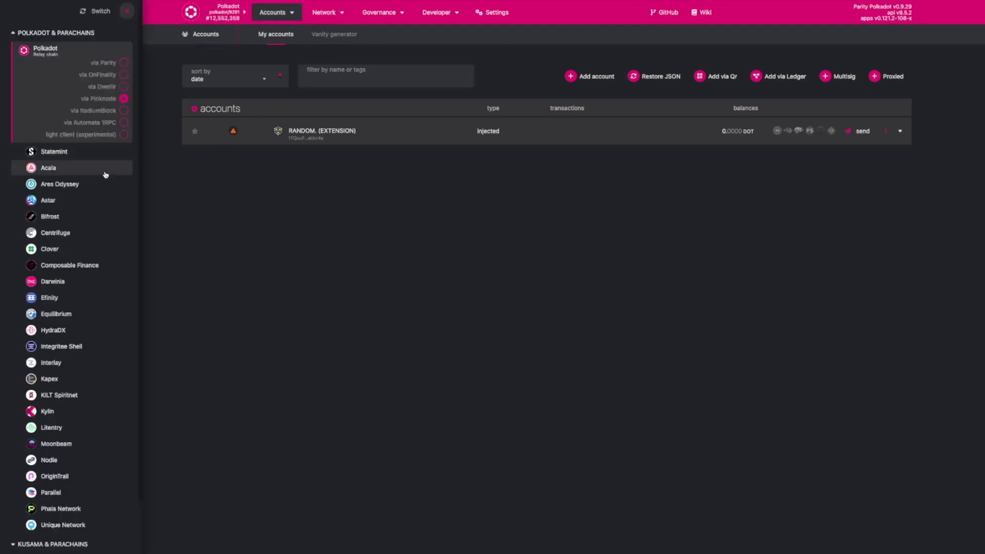
pyautogui.click(105, 175)
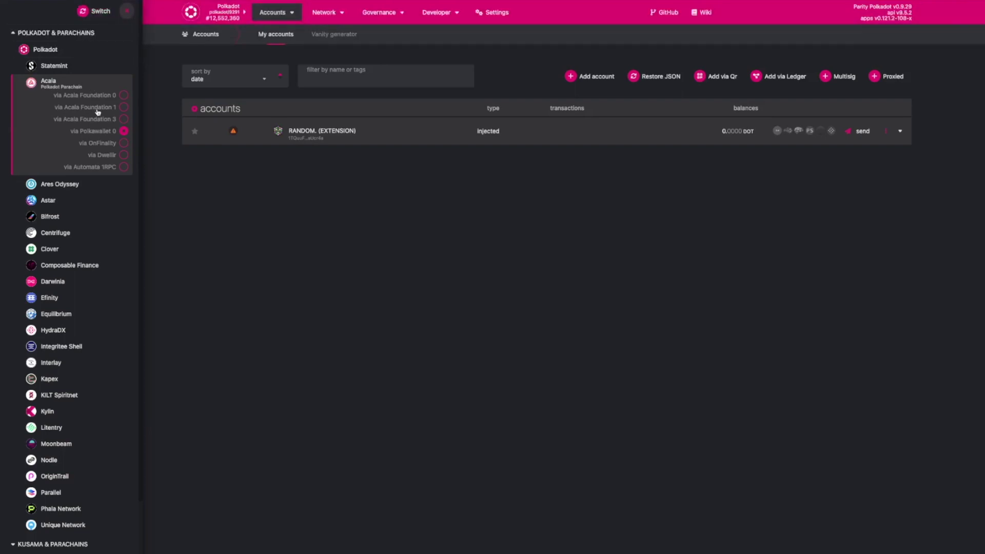
pyautogui.click(97, 13)
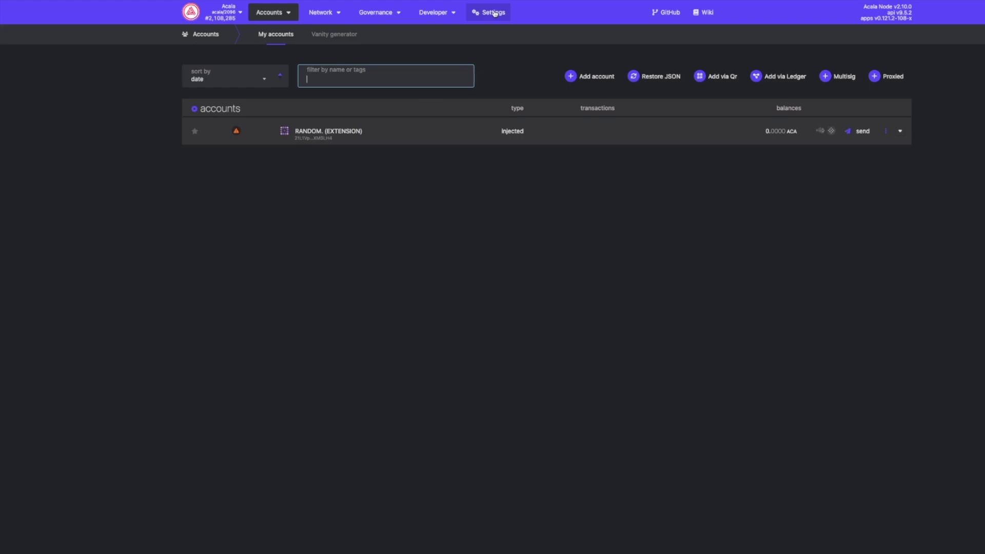
# In General settings, set hardware connections to 'Attach Ledger via WebHID'.
pyautogui.click(494, 12)
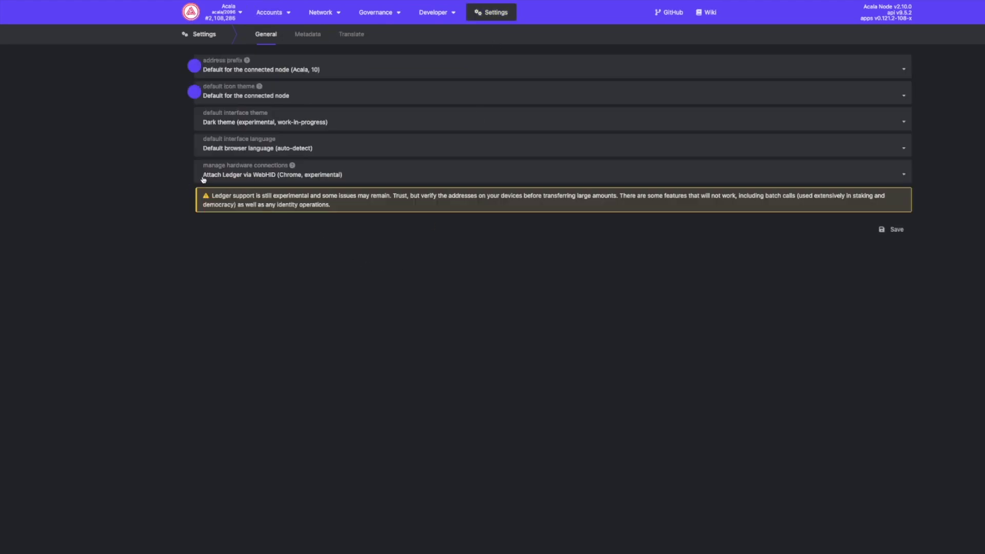
pyautogui.click(258, 176)
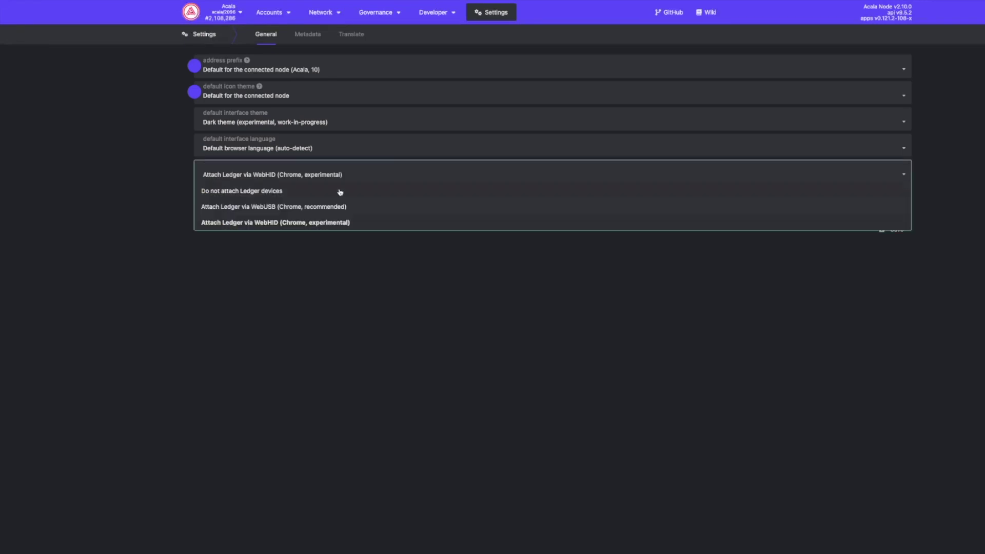
pyautogui.click(277, 223)
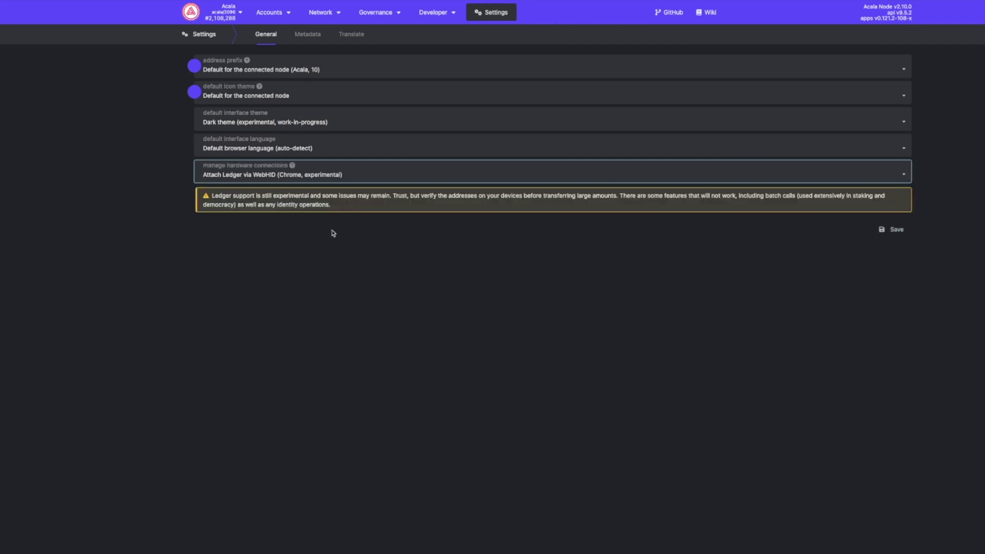
pyautogui.click(897, 232)
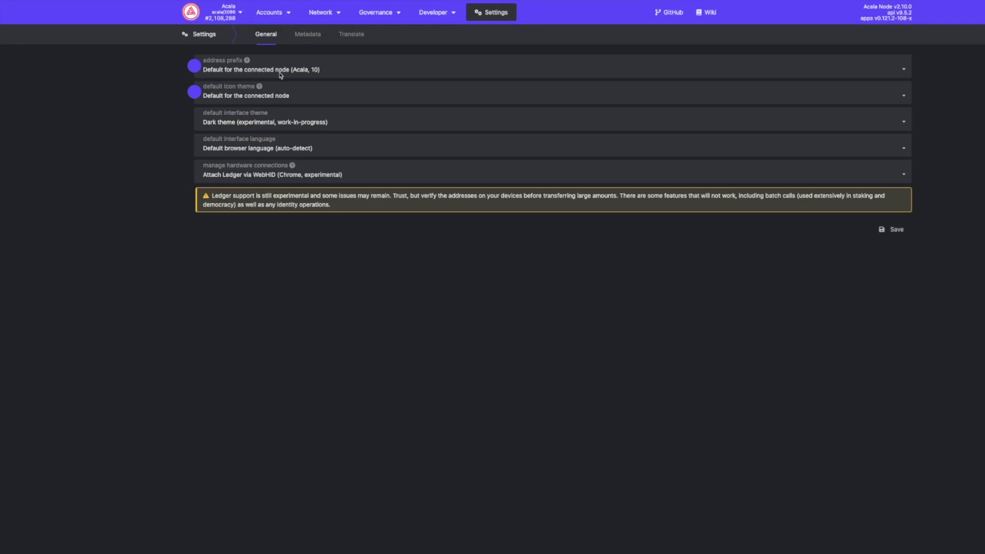
pyautogui.moveTo(281, 18)
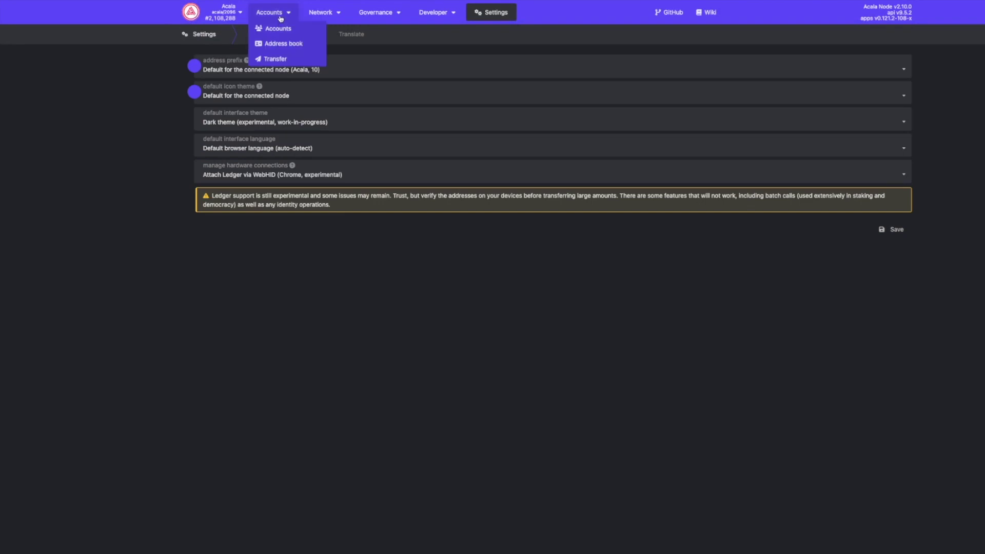
# Add the Ledger account via 'Add via Ledger', naming it 'Ledger Hardware Wallet', and save.
pyautogui.click(281, 28)
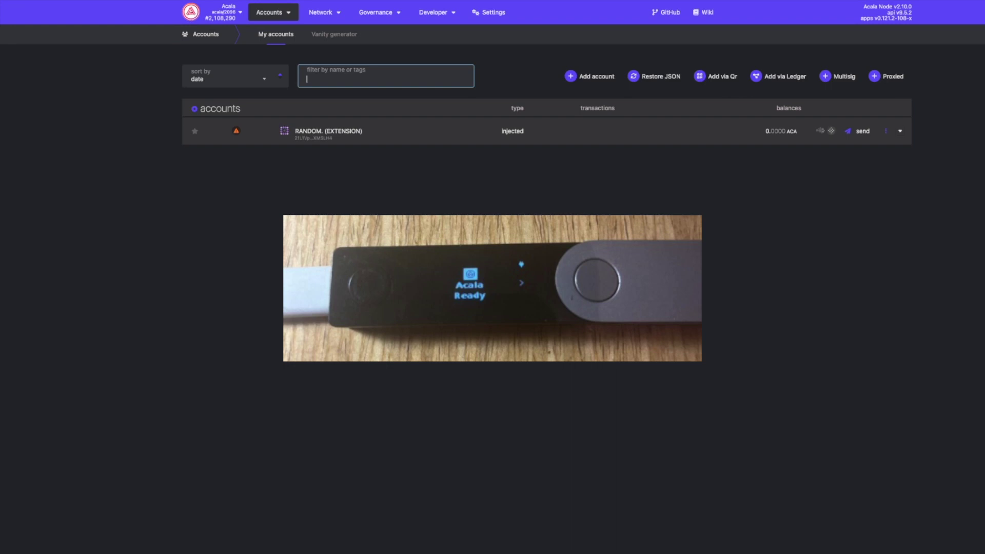
pyautogui.click(795, 81)
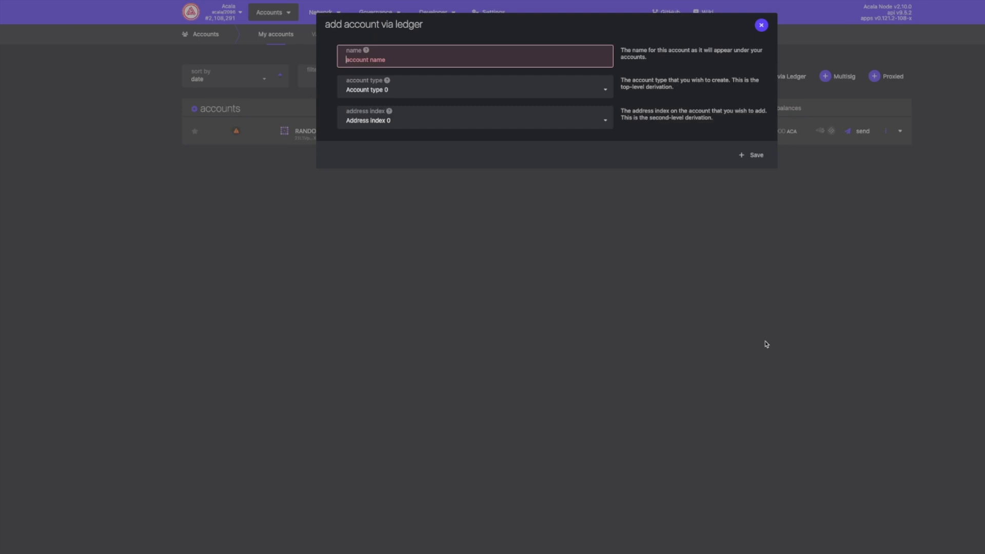
pyautogui.write('Ledger')
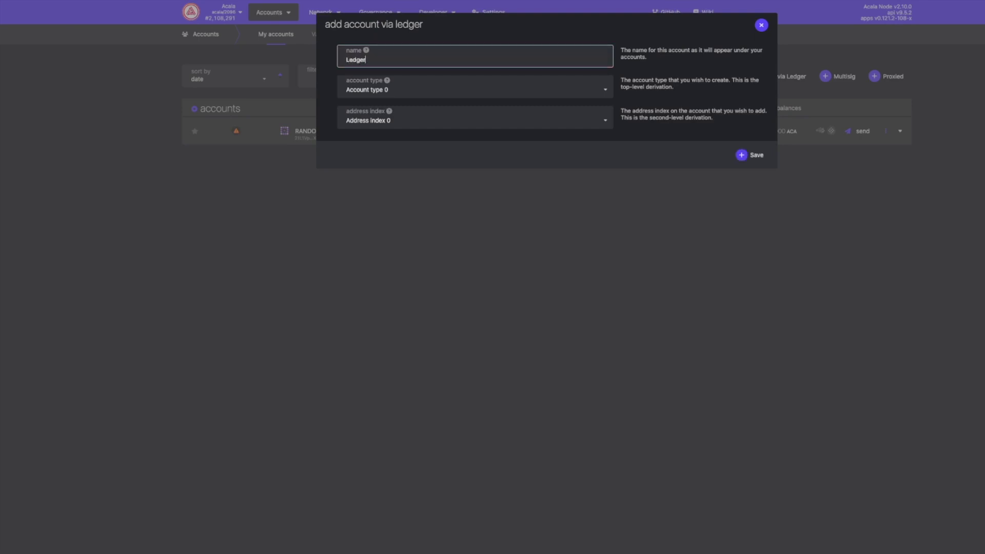
pyautogui.write(' Hardware Wallet')
pyautogui.click(757, 155)
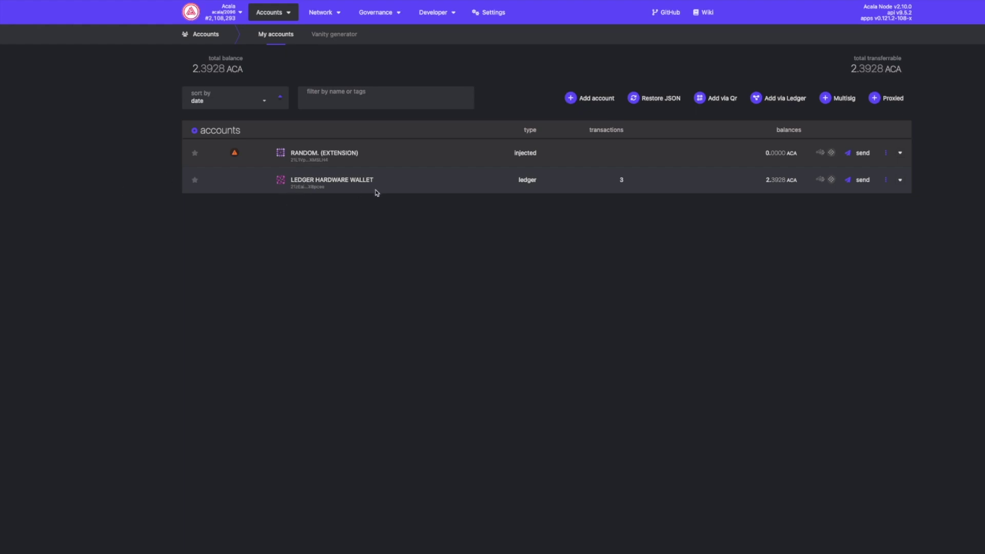
# Open the Ledger Hardware Wallet account's details sidebar and select its address.
pyautogui.click(889, 182)
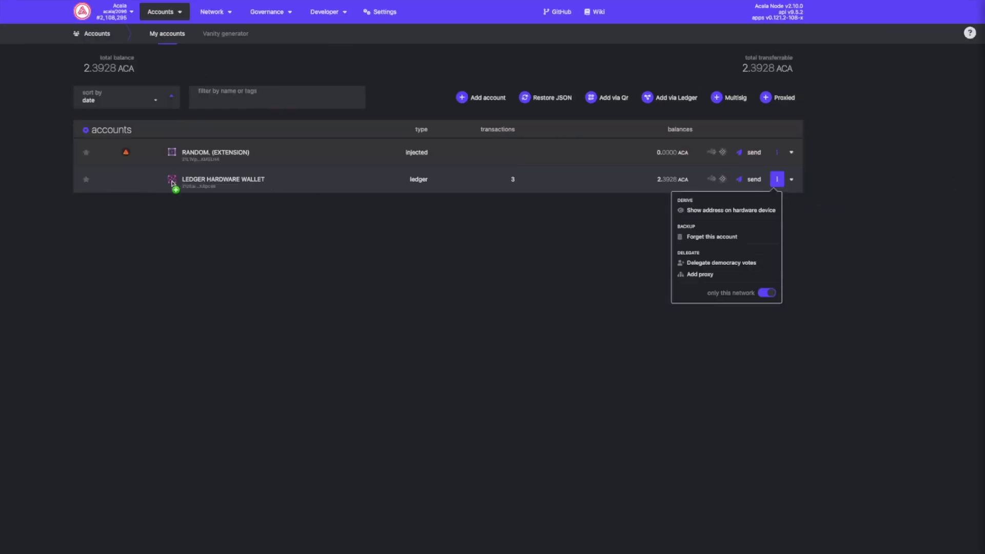
pyautogui.click(295, 179)
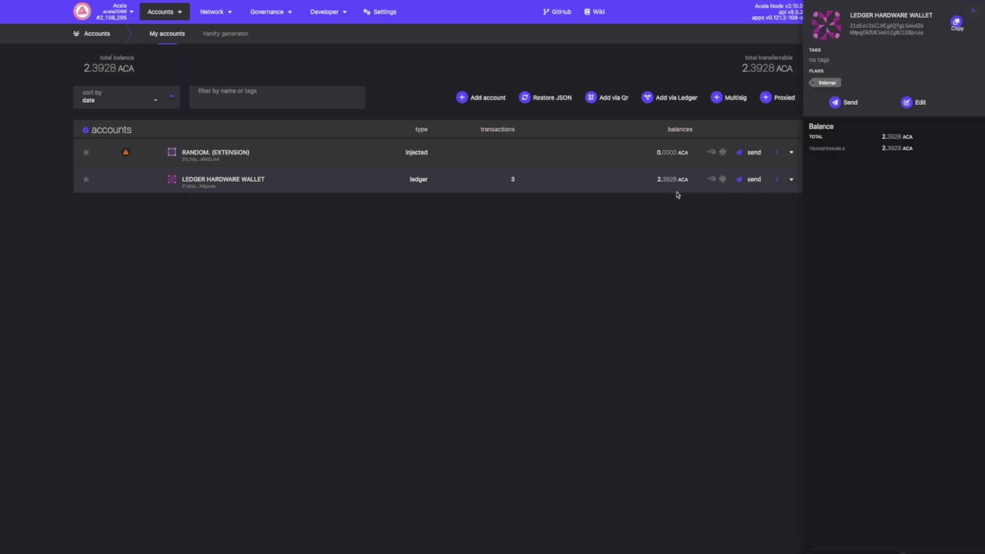
pyautogui.moveTo(924, 33); pyautogui.dragTo(849, 26)
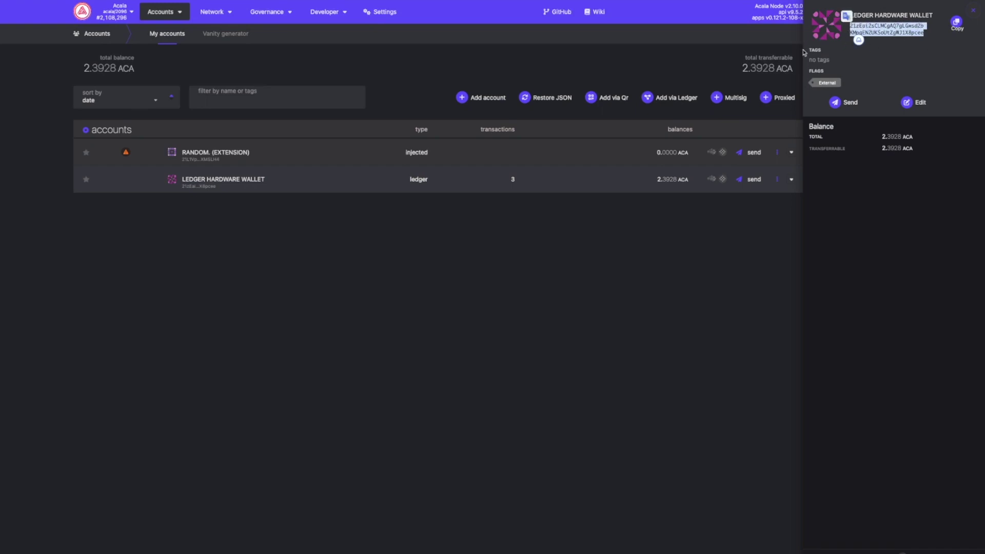
pyautogui.click(690, 298)
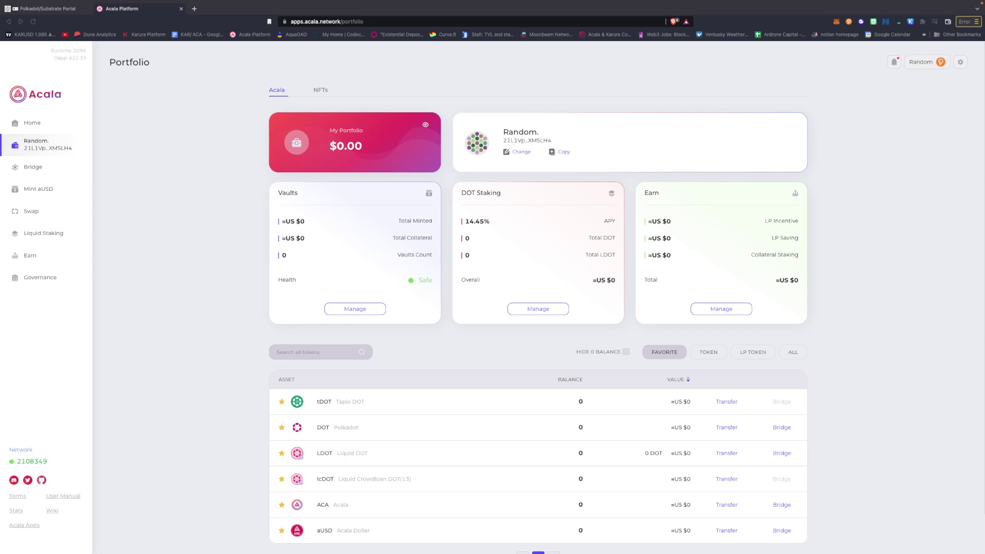
# Open the Polkadot.js extension's Accounts popup from the browser toolbar.
pyautogui.click(887, 121)
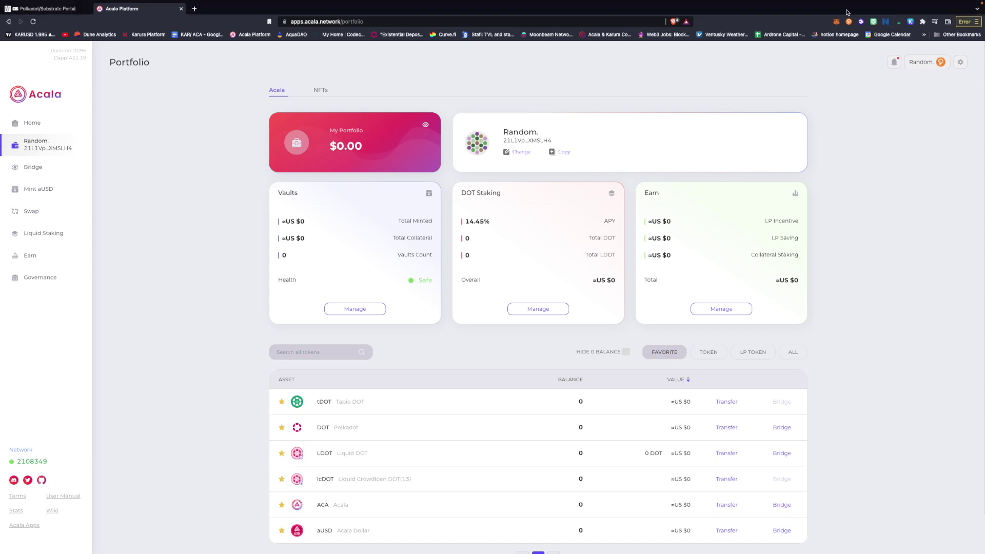
pyautogui.click(848, 24)
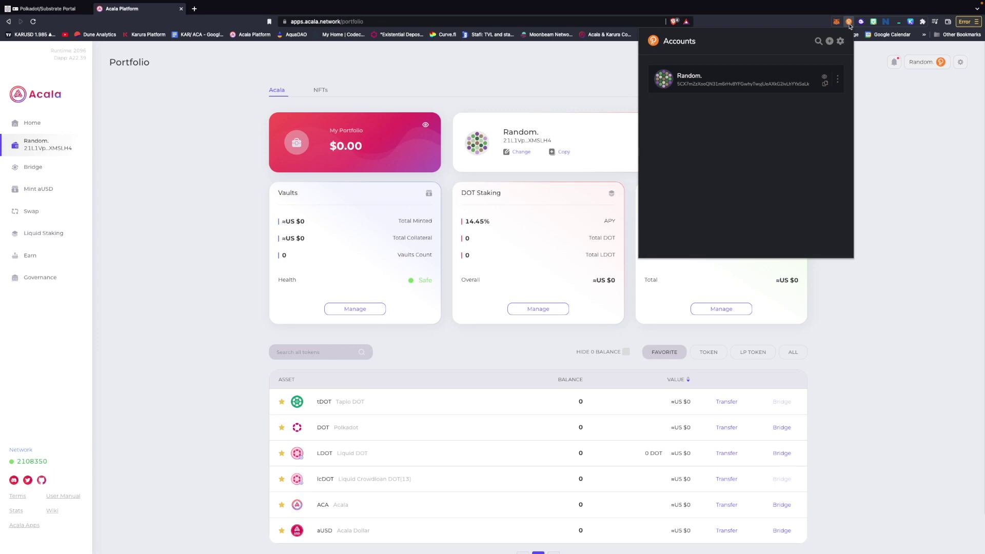
# Attach a Ledger account for the Acala network named 'Ledger Hardware Wallet' and import it.
pyautogui.click(831, 42)
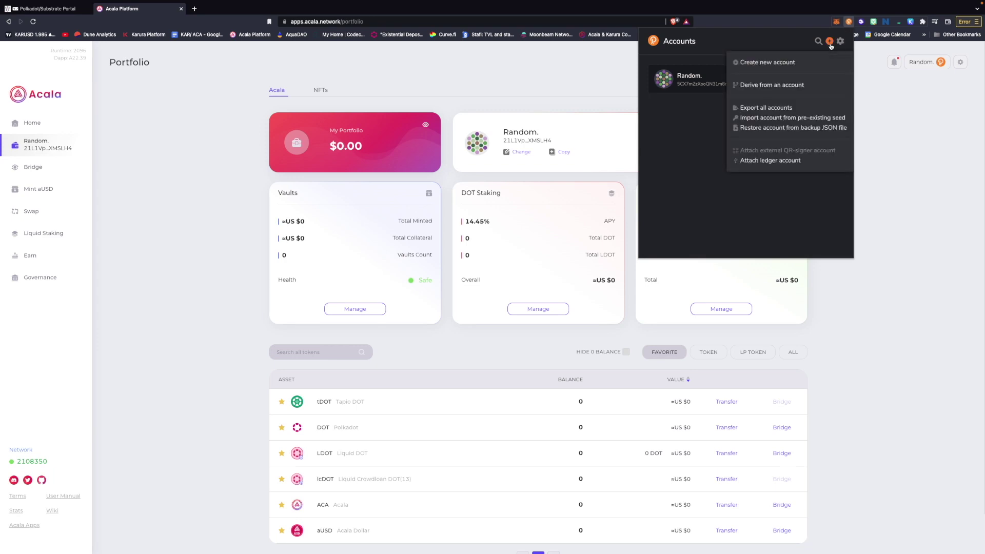
pyautogui.click(761, 162)
pyautogui.click(741, 116)
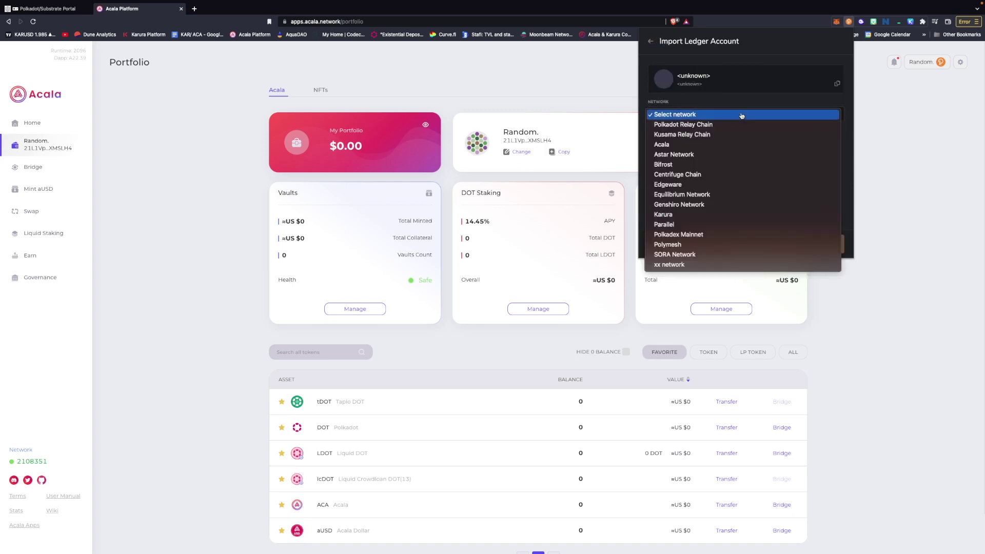
pyautogui.click(749, 101)
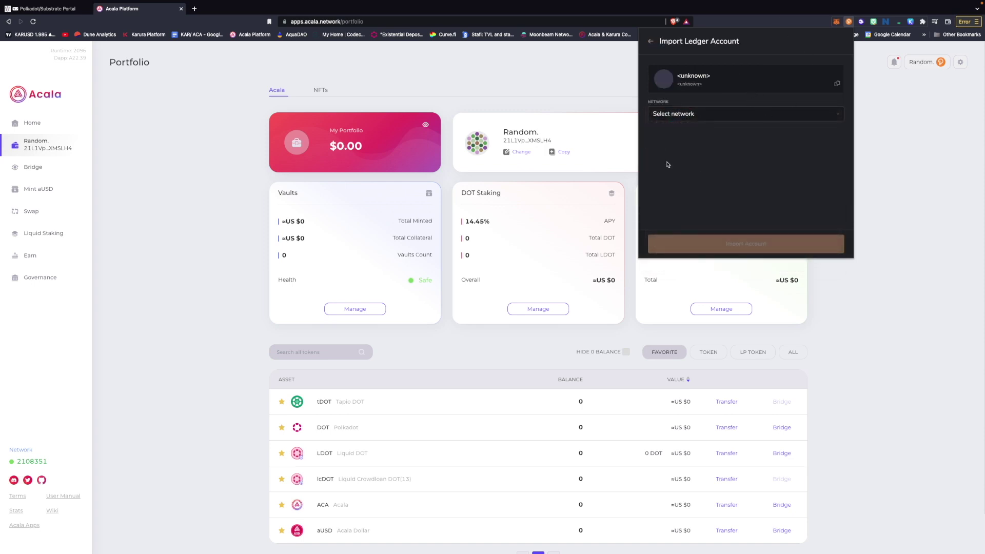
pyautogui.click(724, 118)
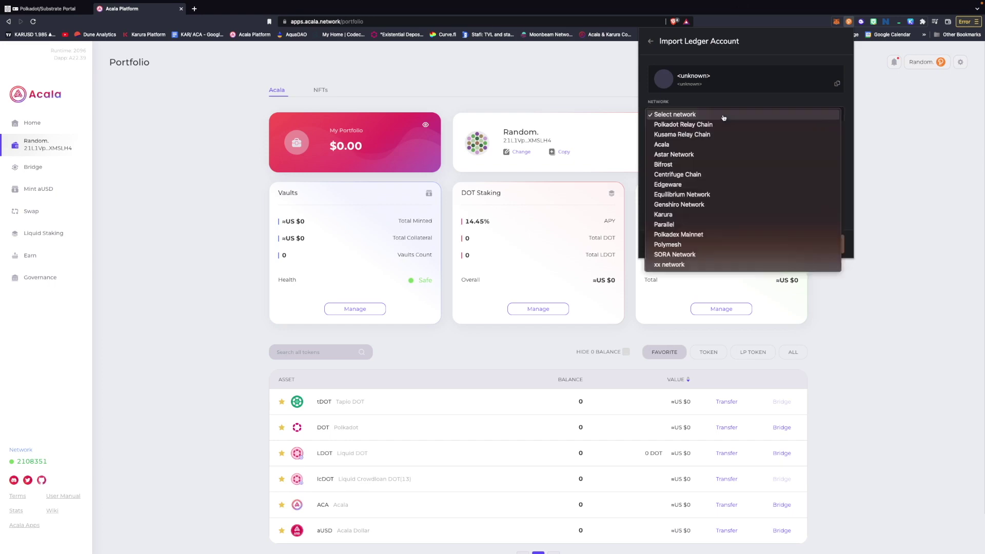
pyautogui.click(721, 145)
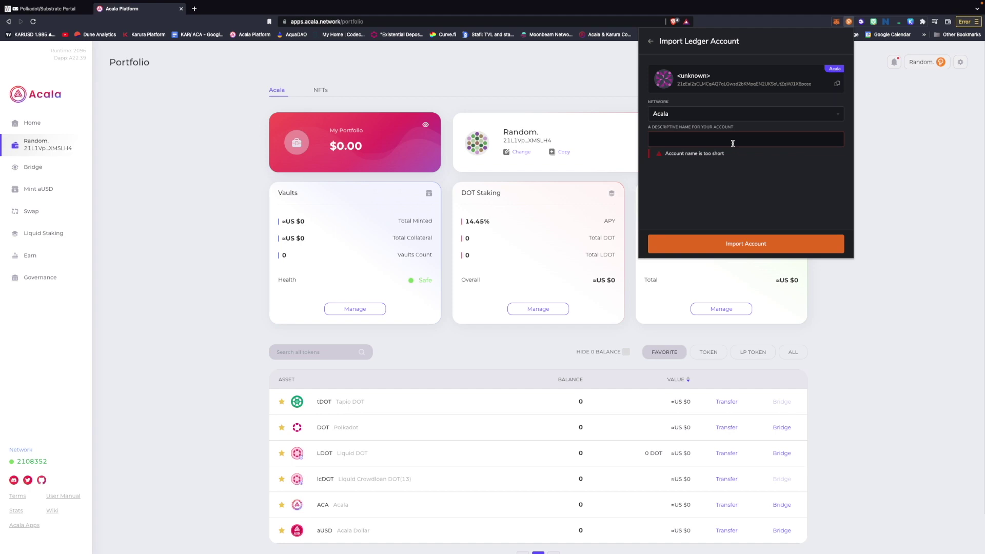
pyautogui.click(733, 143)
pyautogui.write('Led')
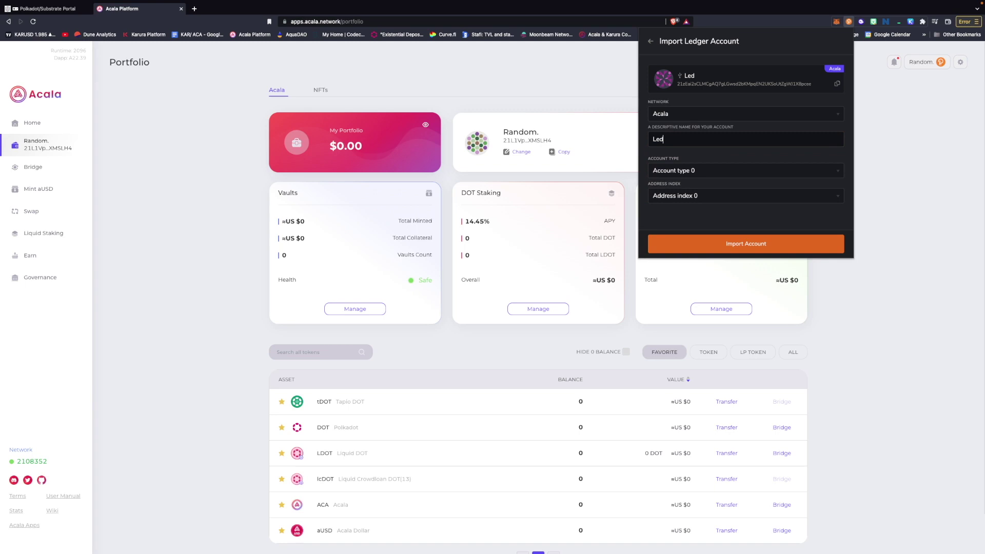
pyautogui.write('ger Hardware Wallet')
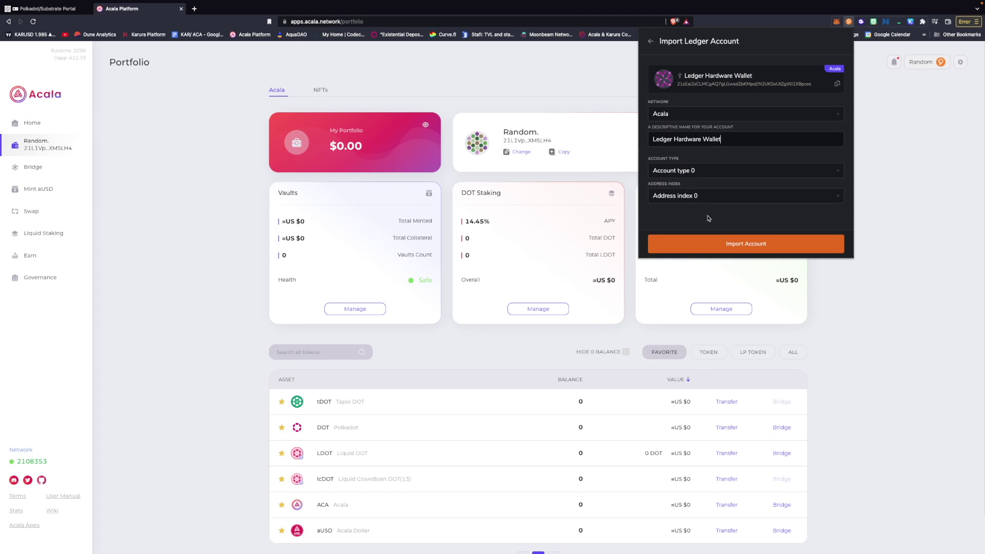
pyautogui.click(720, 243)
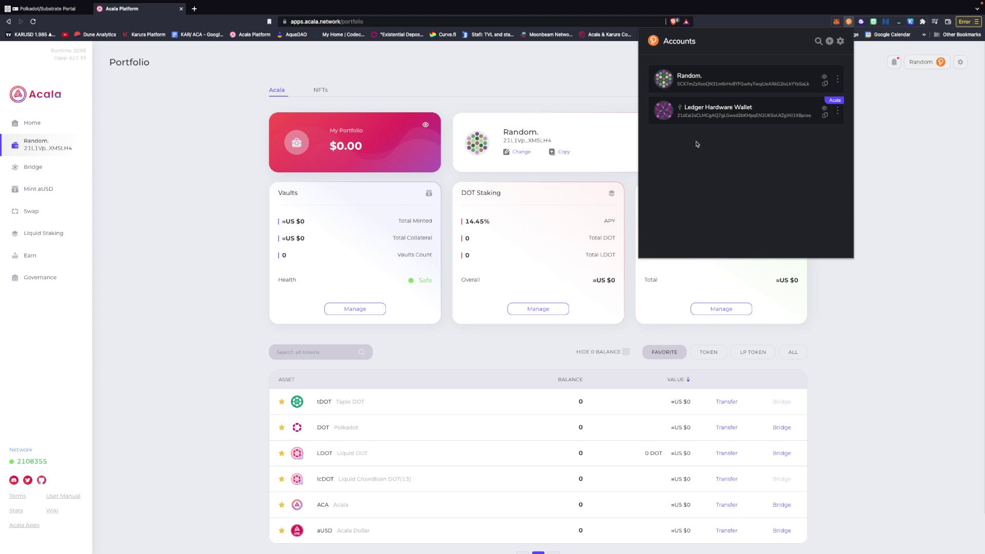
# Close the extension popup and switch Acala Platform's connected account to Ledger Hardware Wallet.
pyautogui.click(946, 296)
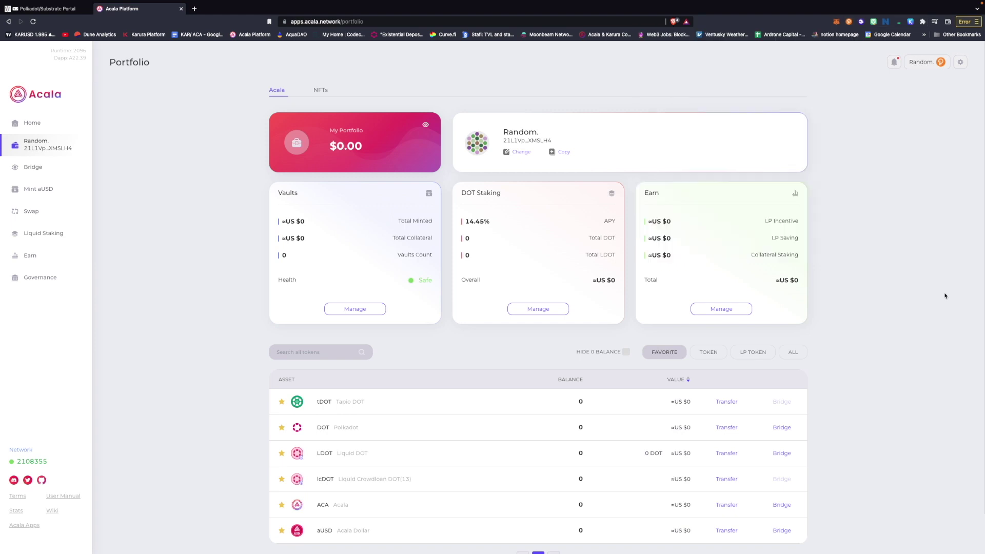
pyautogui.click(925, 64)
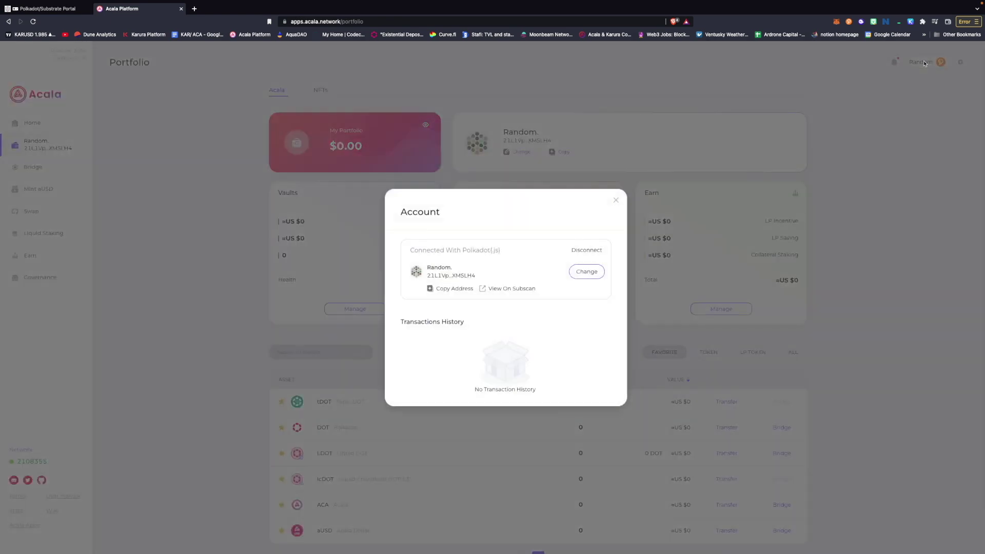
pyautogui.click(580, 279)
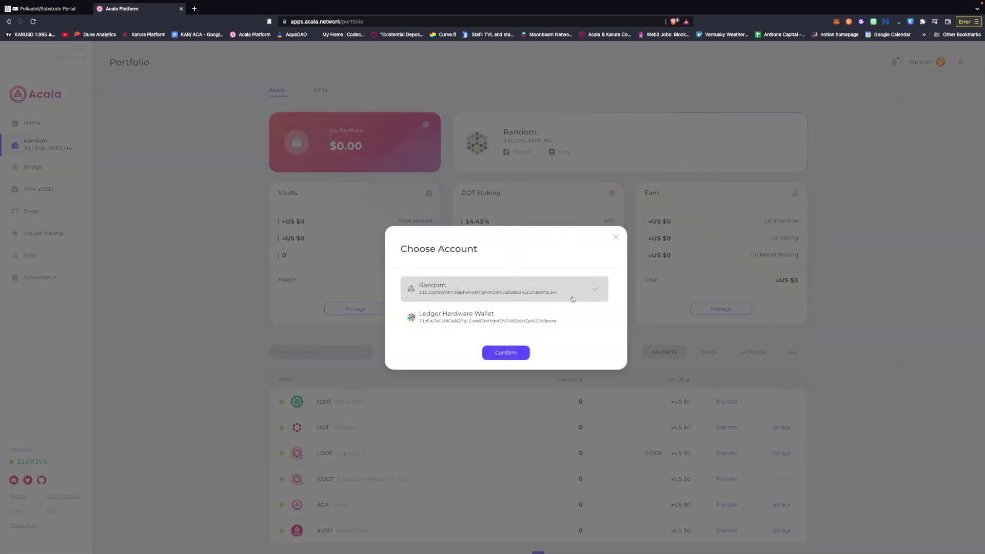
pyautogui.click(563, 323)
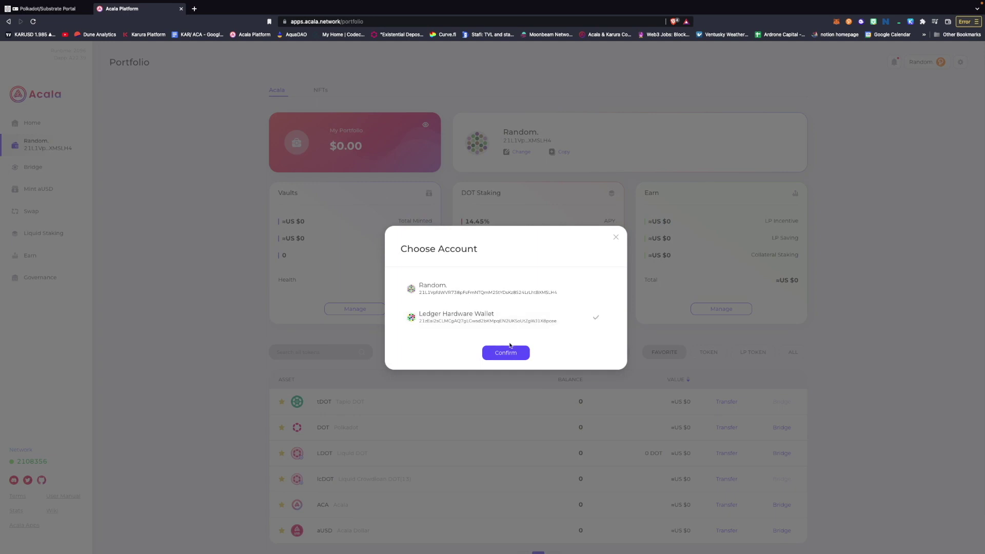
pyautogui.click(500, 355)
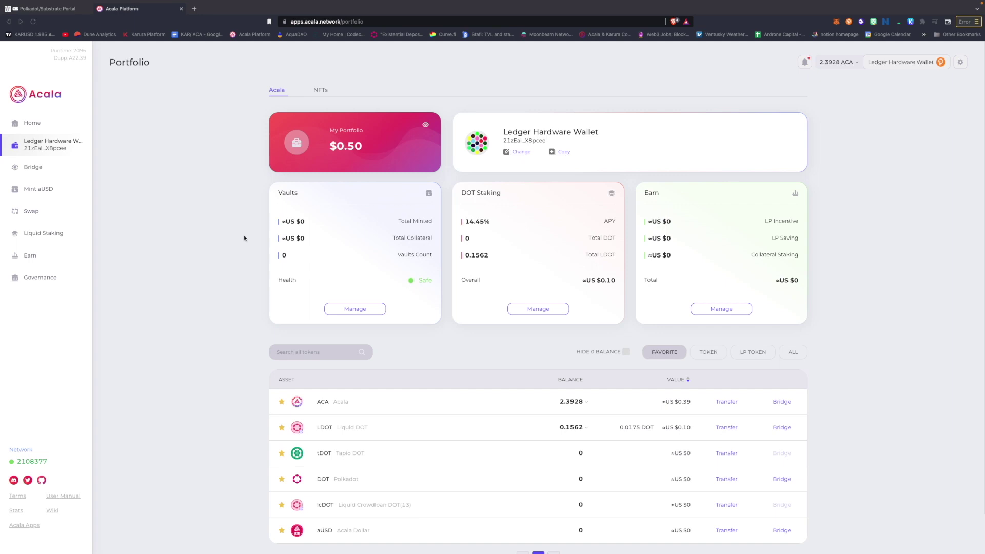
# On the Swap page, pay 1 ACA and receive LDOT (estimated 0.2475655753 LDOT).
pyautogui.click(33, 211)
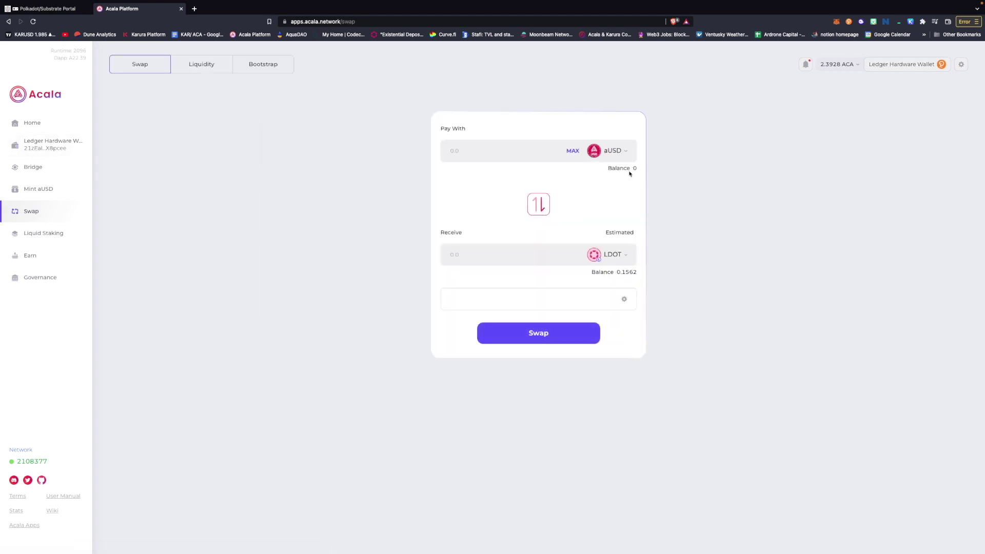
pyautogui.click(613, 152)
pyautogui.click(614, 174)
pyautogui.click(622, 252)
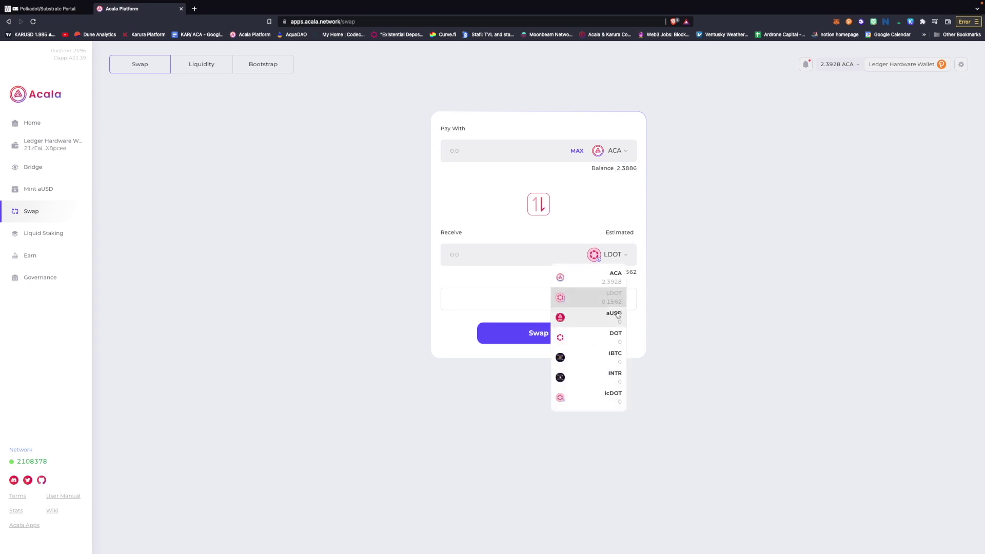
pyautogui.click(613, 336)
pyautogui.click(542, 148)
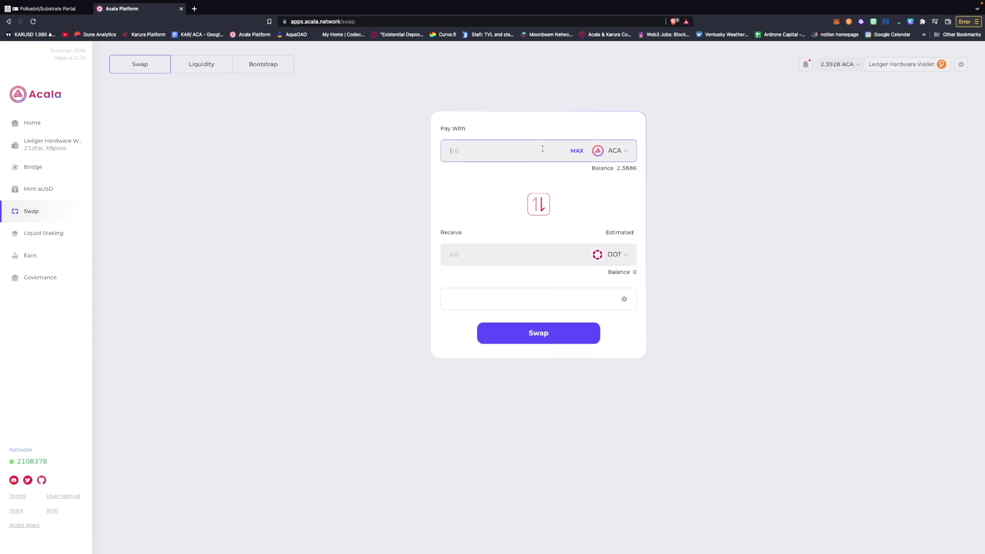
pyautogui.write('1')
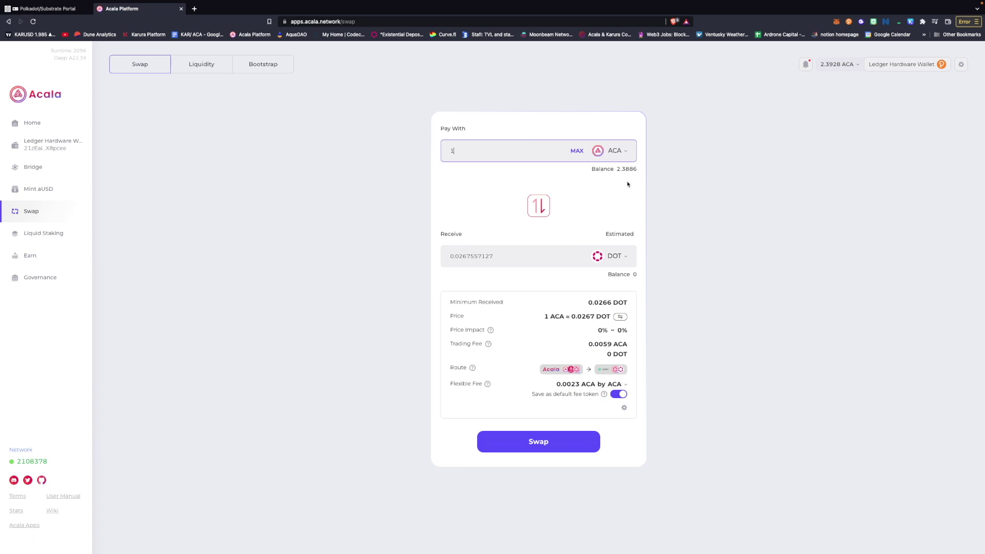
pyautogui.click(617, 257)
pyautogui.click(624, 302)
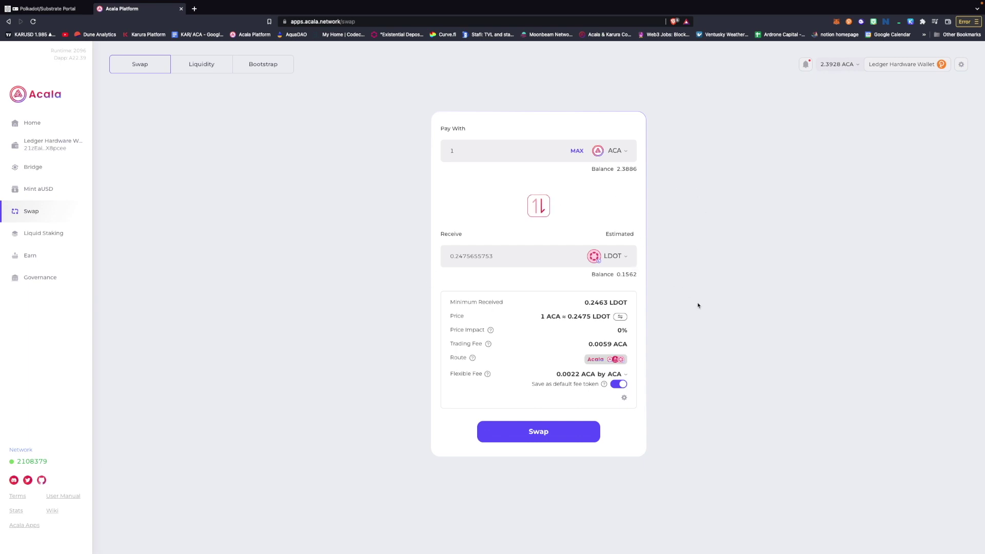
# Submit the 1 ACA to LDOT swap and choose Sign on Ledger in the transaction request.
pyautogui.click(548, 439)
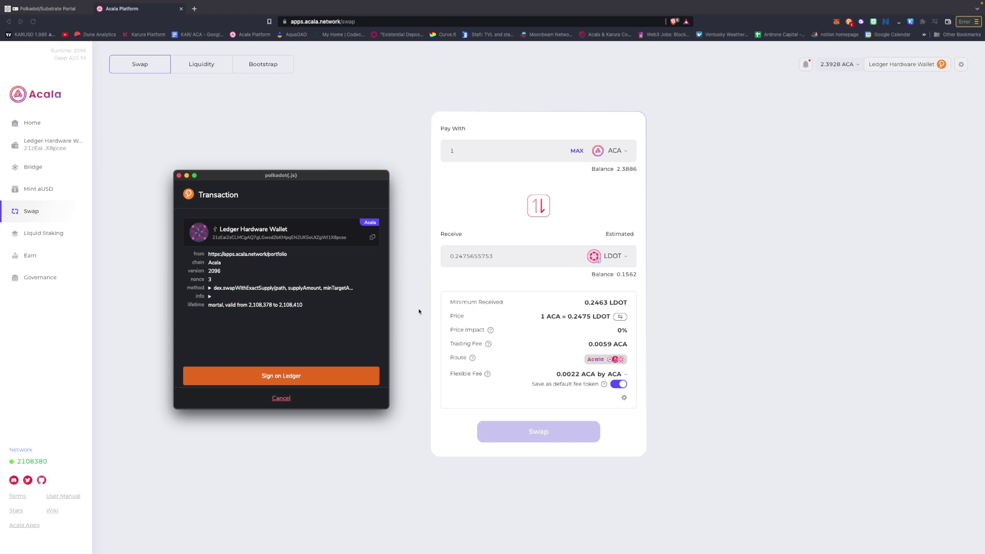
pyautogui.click(370, 375)
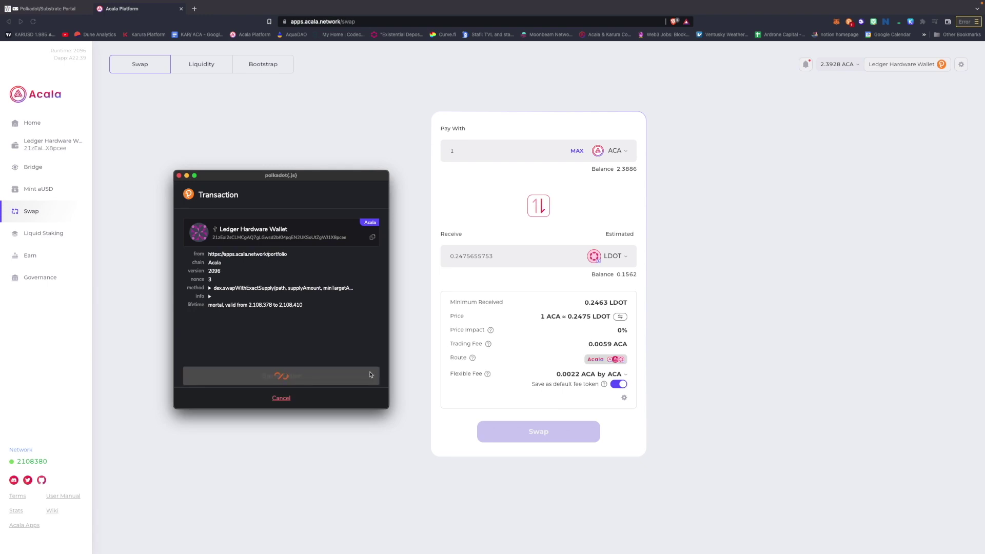